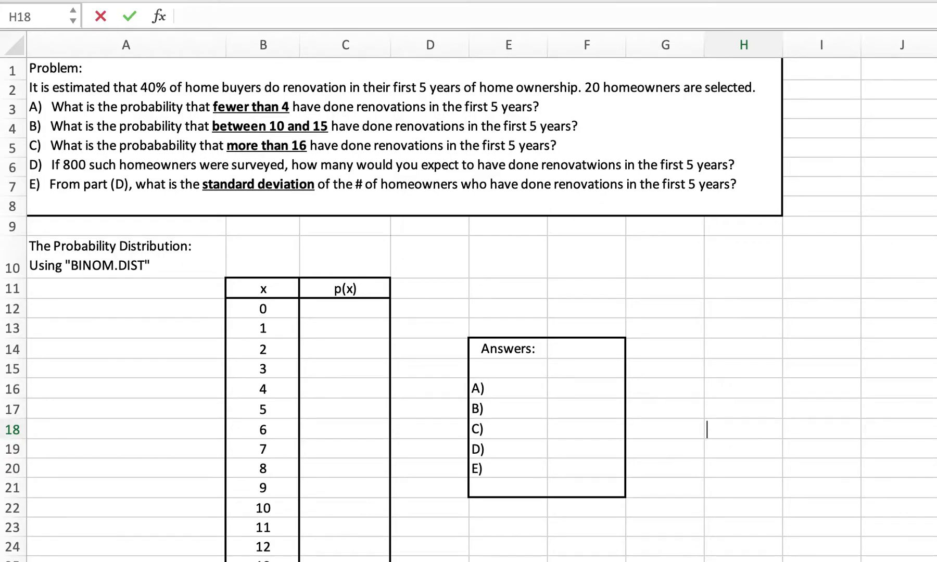
- Note the binomial parameters beside the table: n = 20 in cell A14 and p = 0.4 in A15
{"action": "left_click", "coordinate": [112, 349]}
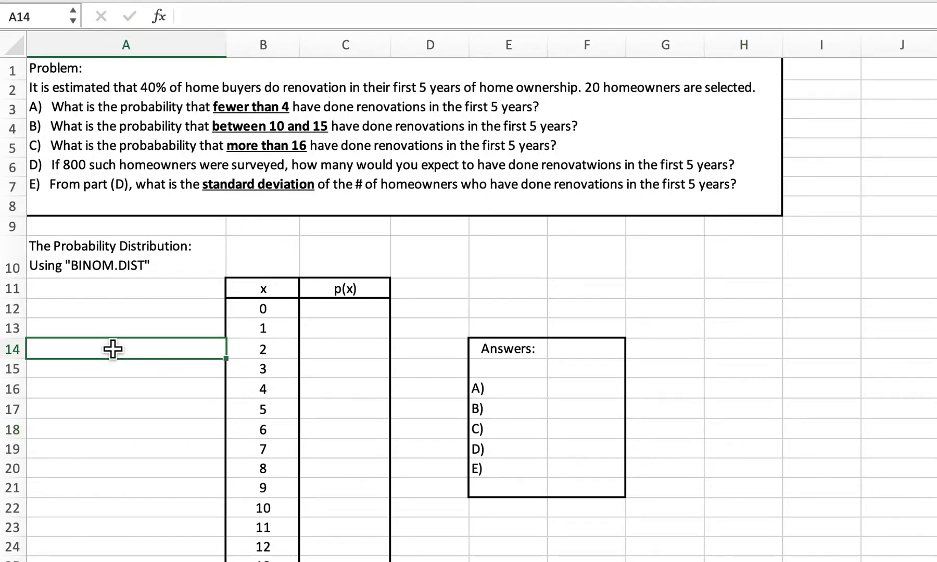
{"action": "type", "text": "n -"}
{"action": "key", "text": "BackSpace"}
{"action": "type", "text": "= 20"}
{"action": "key", "text": "Return"}
{"action": "type", "text": "p = 0.4"}
{"action": "key", "text": "Return"}
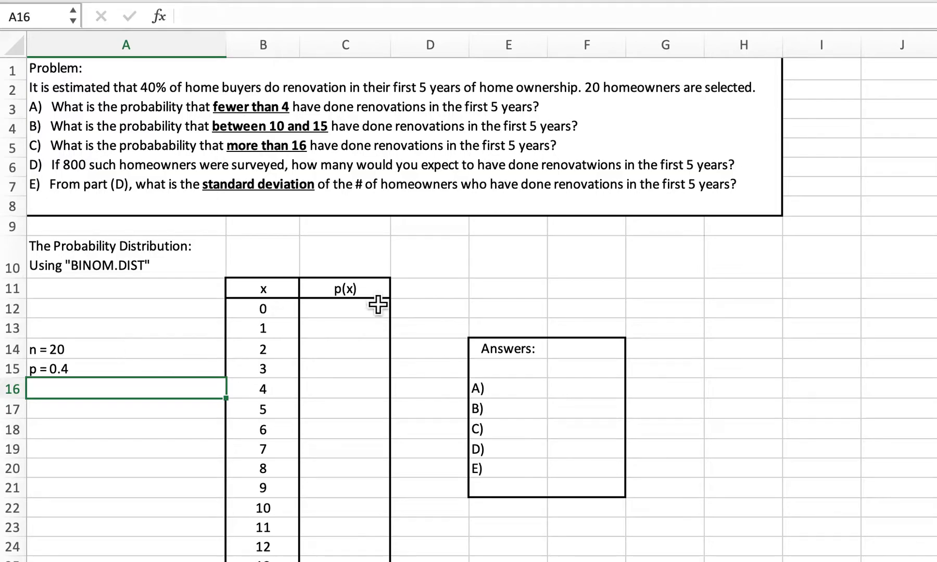
- Compute the probability for x = 0 in C12 with =BINOM.DIST(B12, 20, 0.4, FALSE)
{"action": "scroll", "coordinate": [377, 305], "scroll_direction": "down", "scroll_amount": 2}
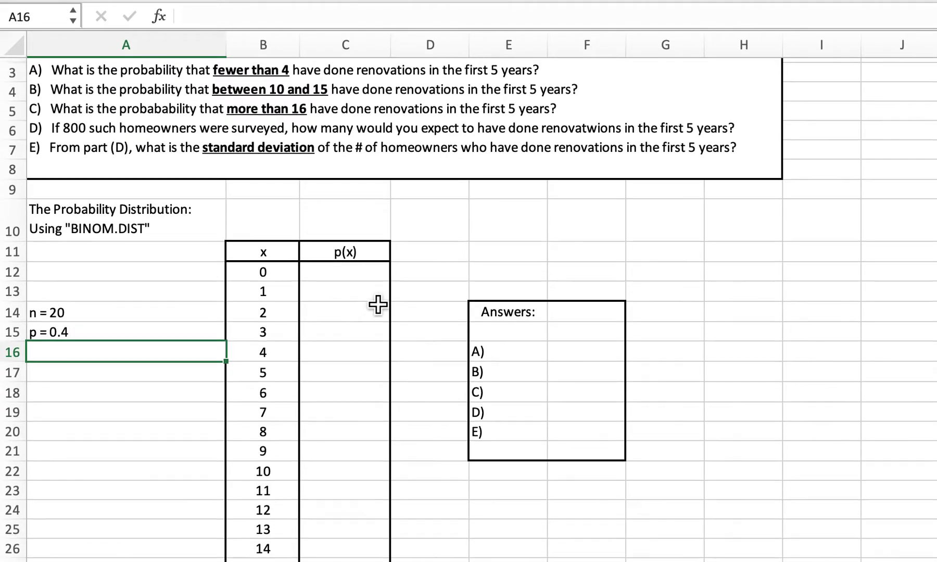
{"action": "scroll", "coordinate": [377, 305], "scroll_direction": "up", "scroll_amount": 1}
{"action": "left_click", "coordinate": [361, 304]}
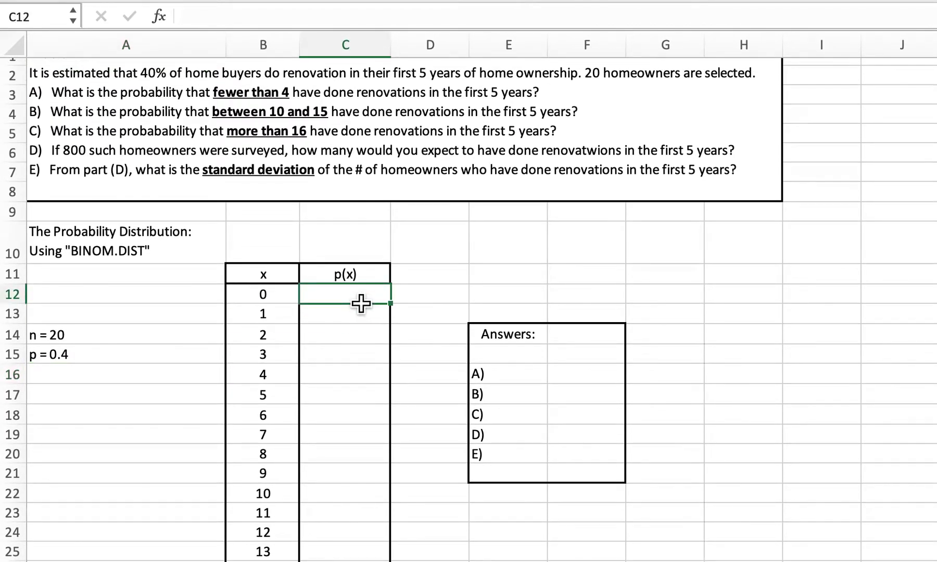
{"action": "type", "text": "=binom."}
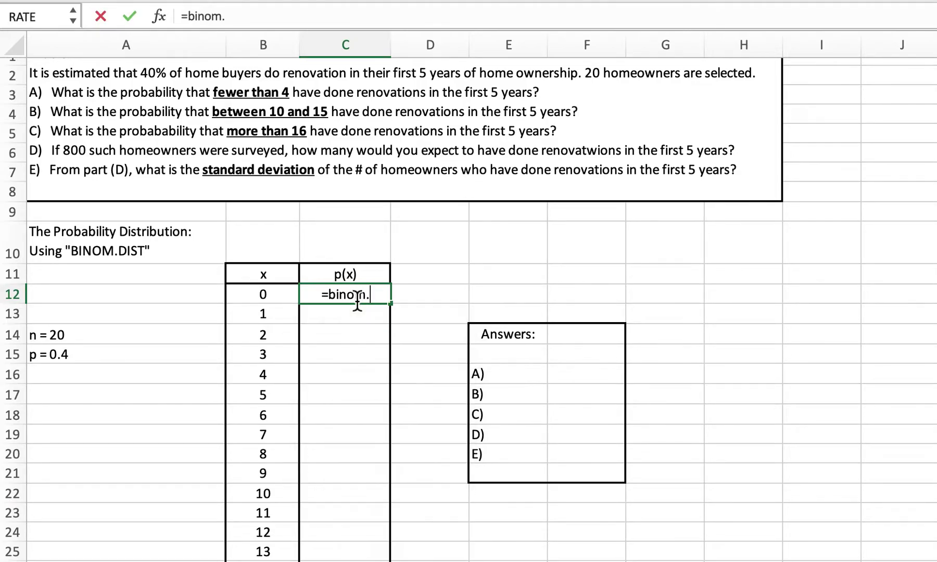
{"action": "type", "text": "dist"}
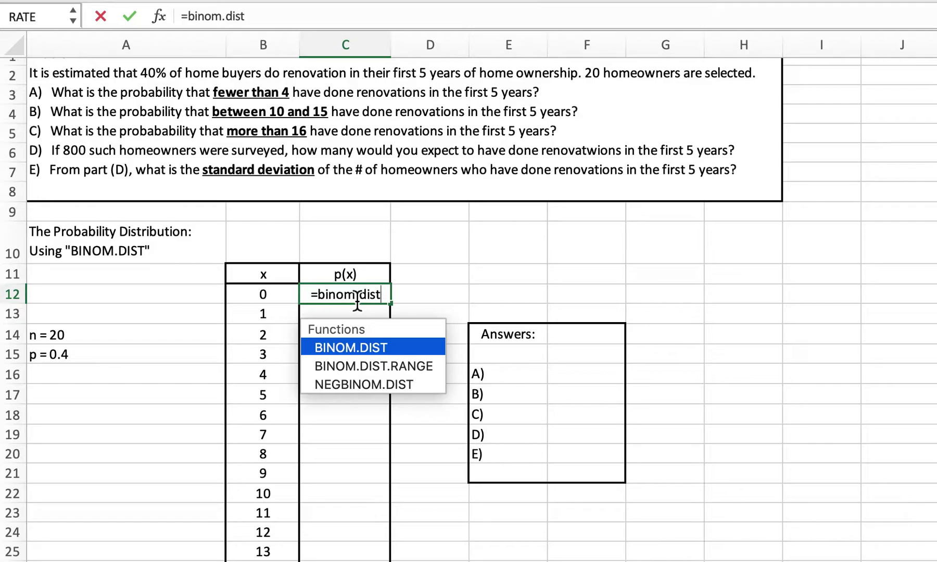
{"action": "double_click", "coordinate": [333, 349]}
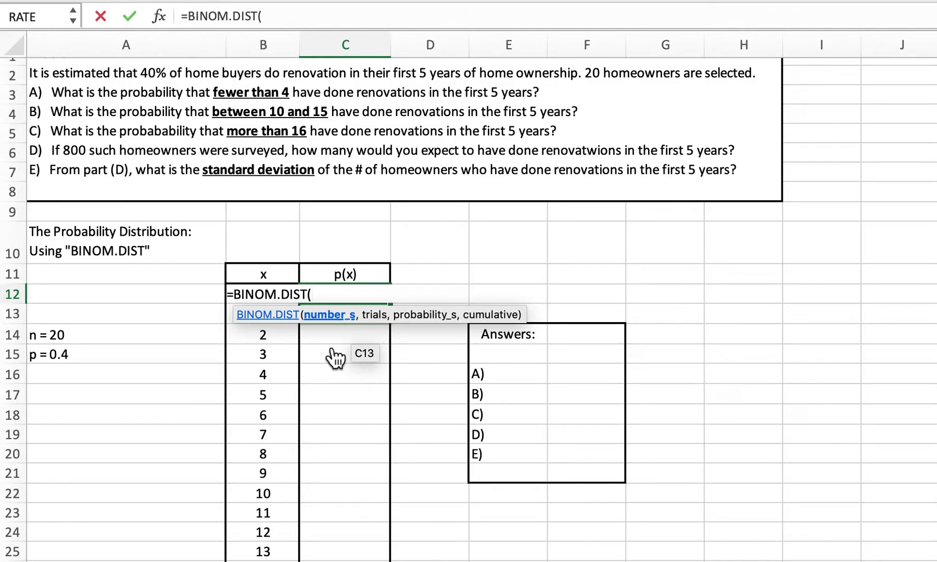
{"action": "key", "text": "Left"}
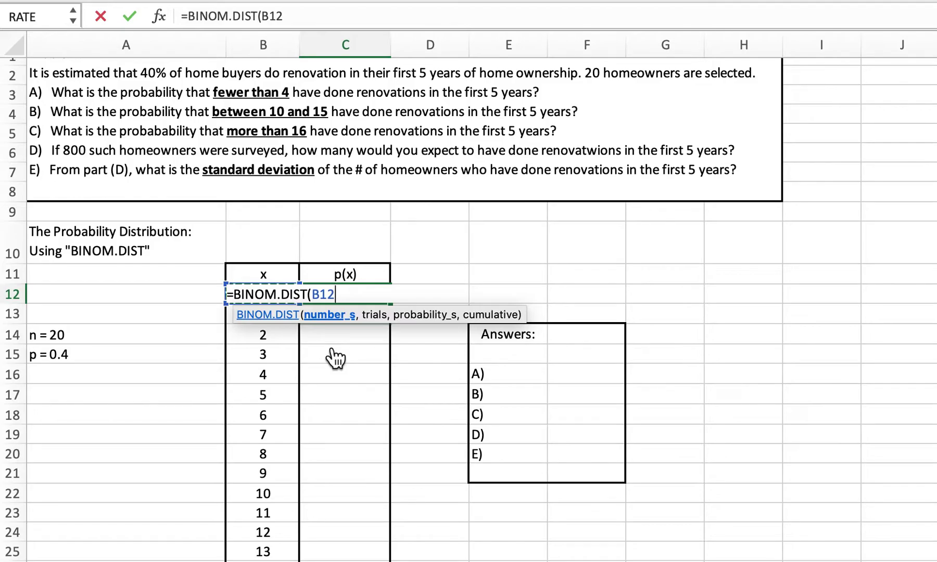
{"action": "type", "text": ", "}
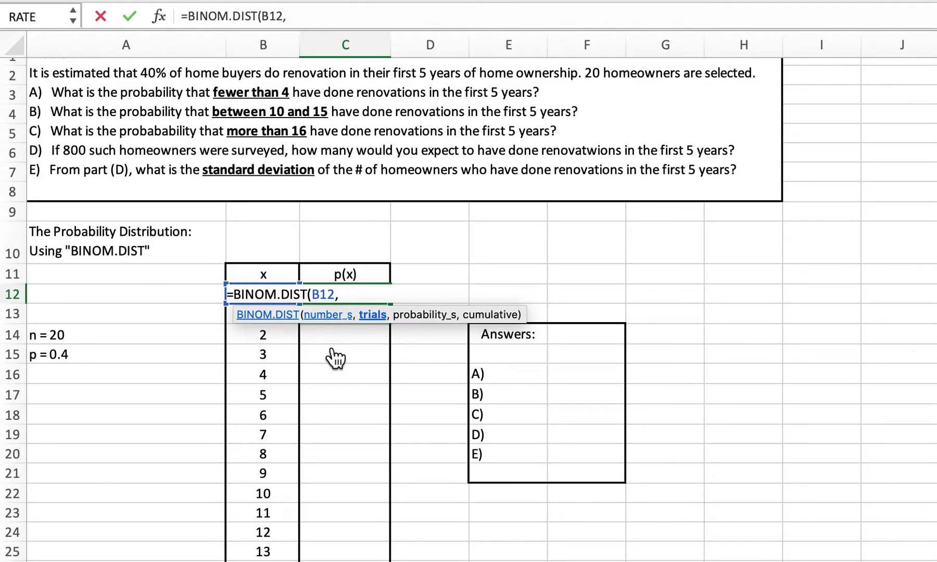
{"action": "type", "text": "20, "}
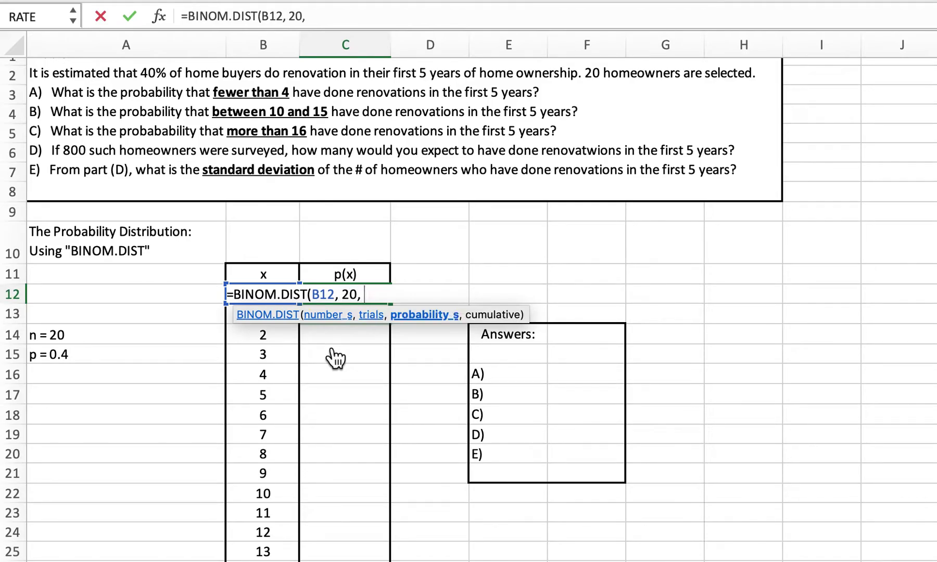
{"action": "type", "text": "0.4, "}
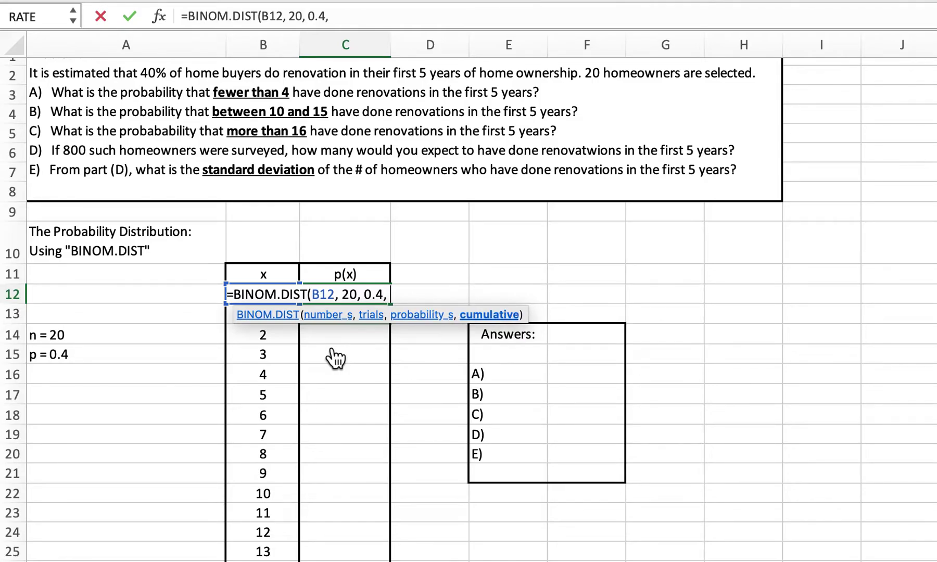
{"action": "type", "text": "F"}
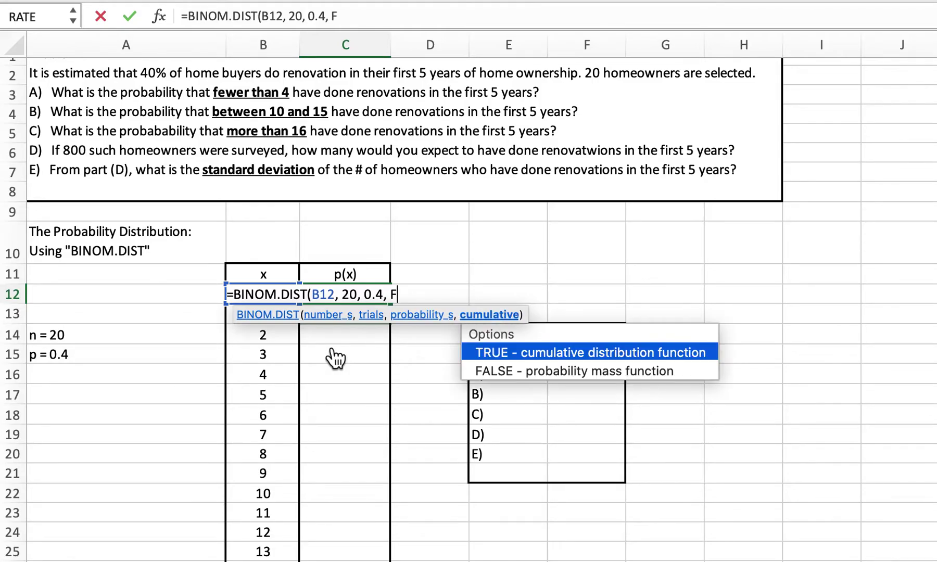
{"action": "double_click", "coordinate": [527, 371]}
{"action": "key", "text": "Return"}
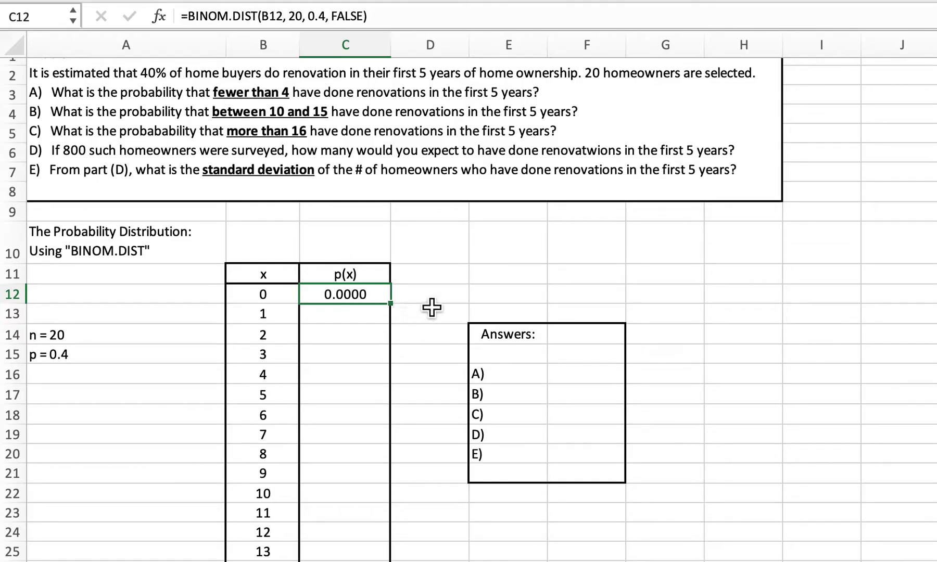
- Fill the C12 probability formula down the p(x) column to the row for x = 20
{"action": "double_click", "coordinate": [397, 310]}
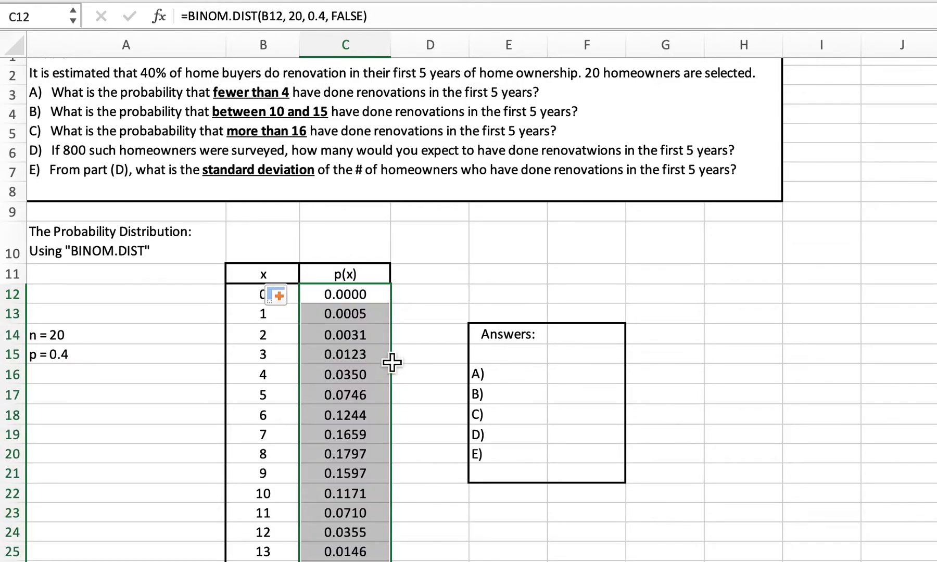
{"action": "scroll", "coordinate": [392, 362], "scroll_direction": "down", "scroll_amount": 5}
{"action": "scroll", "coordinate": [392, 363], "scroll_direction": "up", "scroll_amount": 3}
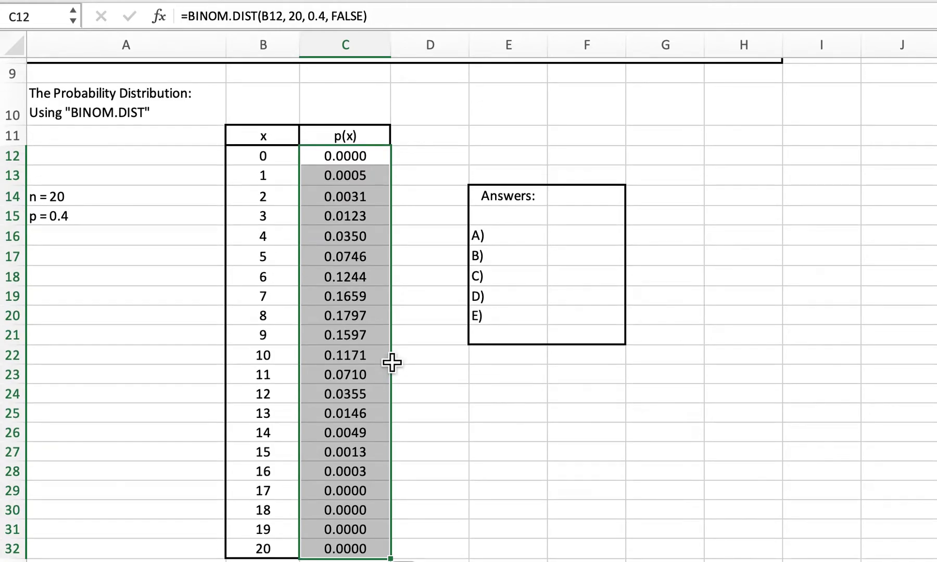
{"action": "scroll", "coordinate": [392, 363], "scroll_direction": "up", "scroll_amount": 5}
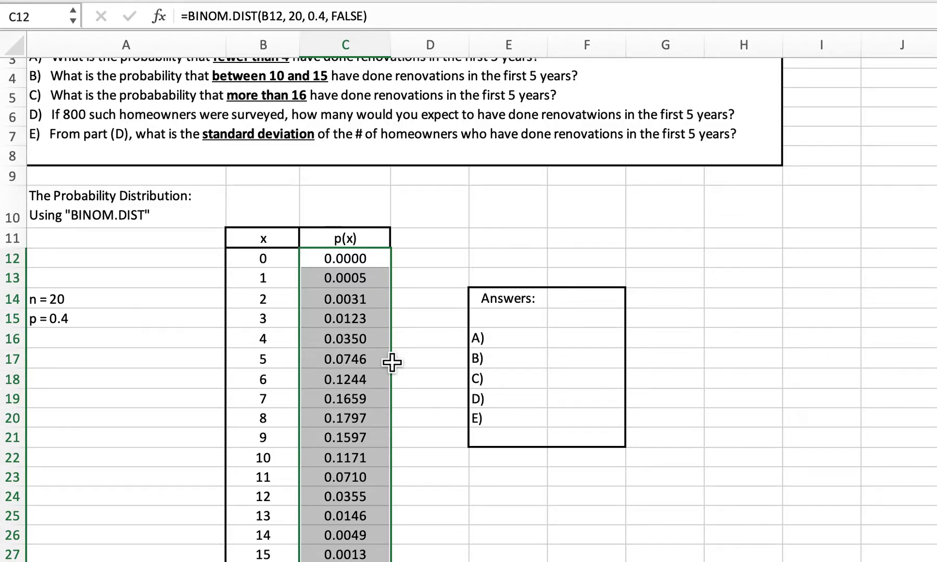
{"action": "scroll", "coordinate": [392, 363], "scroll_direction": "up", "scroll_amount": 2}
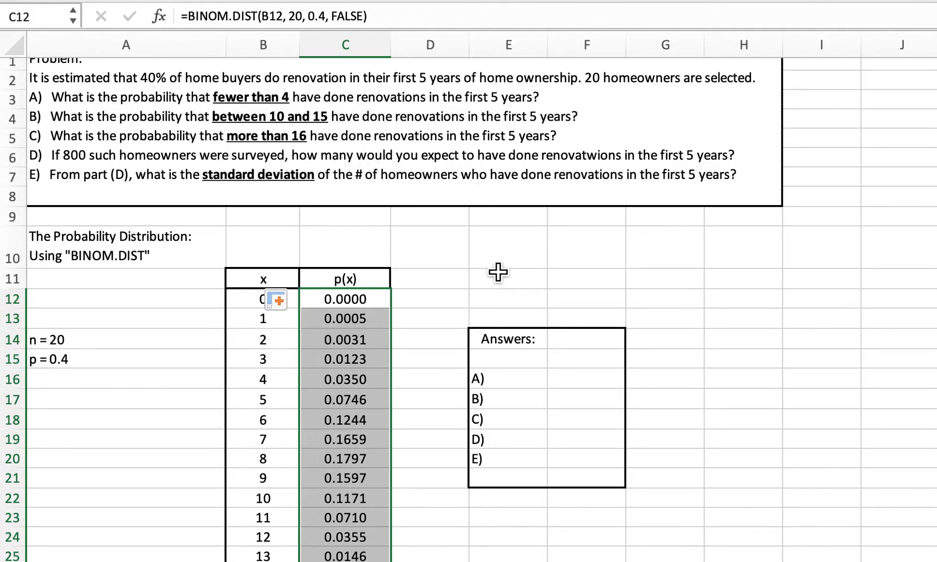
- Answer part A in F16, the probability of fewer than 4, with =BINOM.DIST.RANGE(20, 0.4, 0, 3)
{"action": "left_click", "coordinate": [434, 304]}
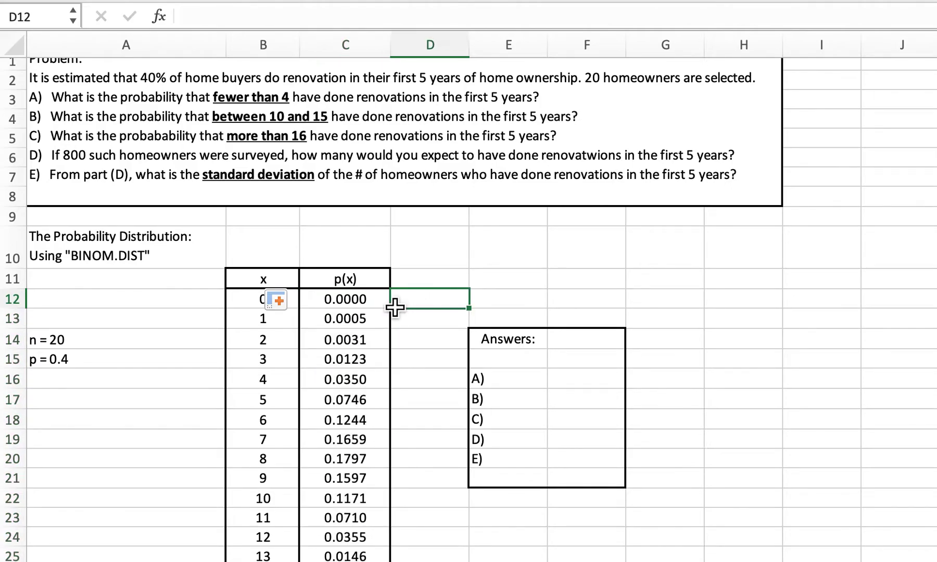
{"action": "left_click_drag", "start_coordinate": [373, 306], "coordinate": [369, 365]}
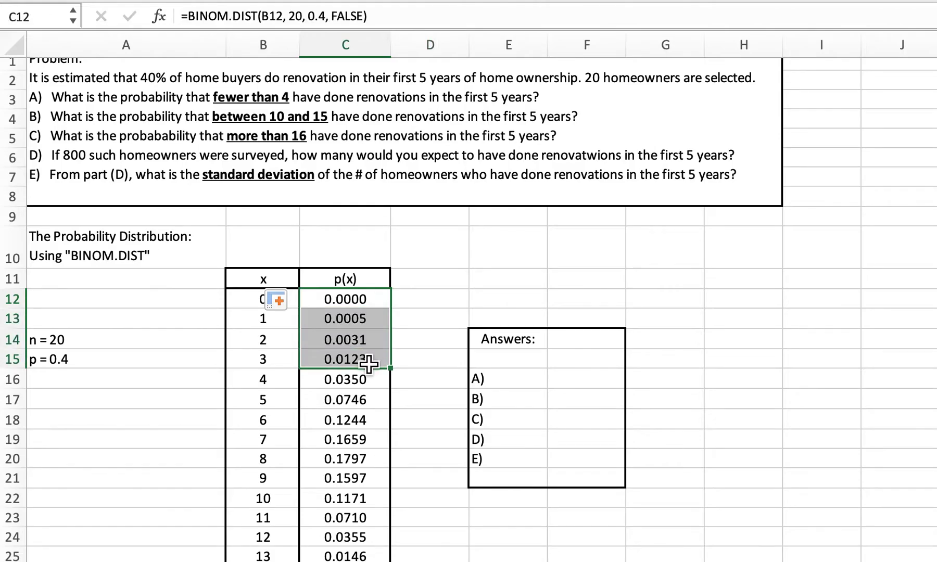
{"action": "left_click", "coordinate": [599, 388]}
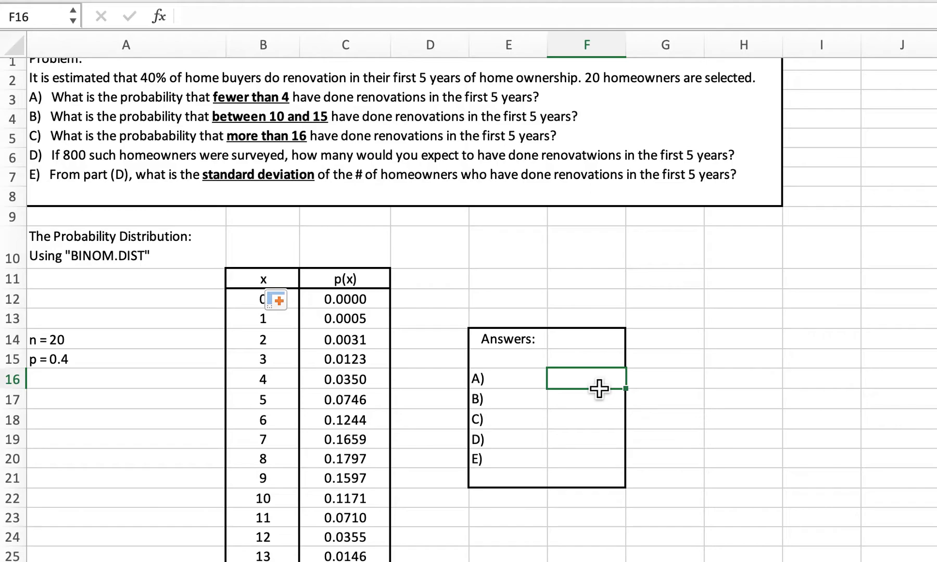
{"action": "type", "text": "=binom.dist.range"}
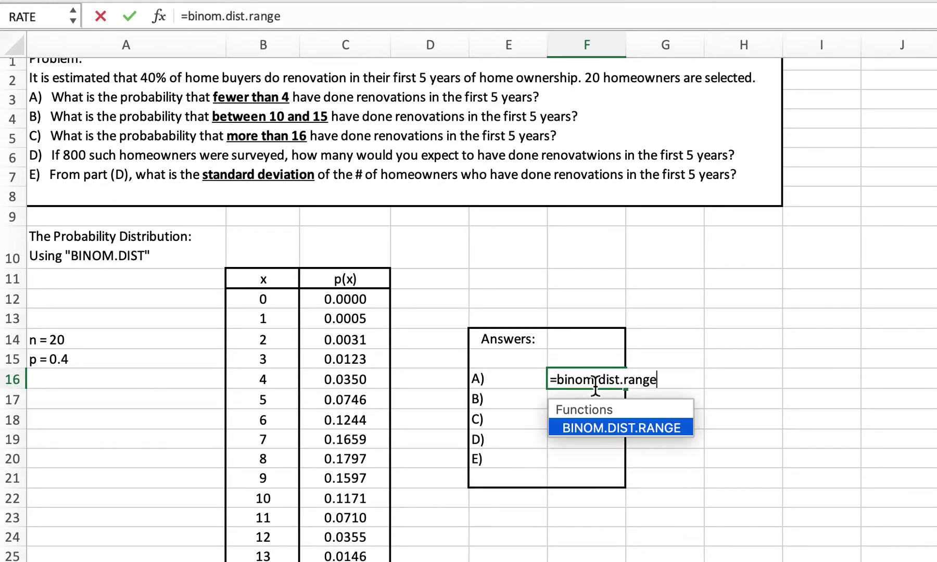
{"action": "type", "text": "("}
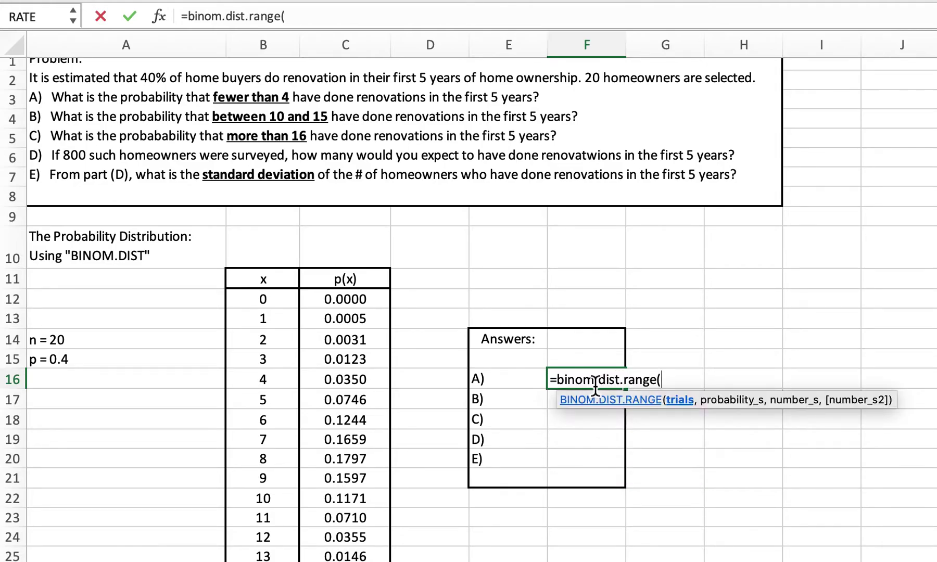
{"action": "type", "text": "20, 0.4, "}
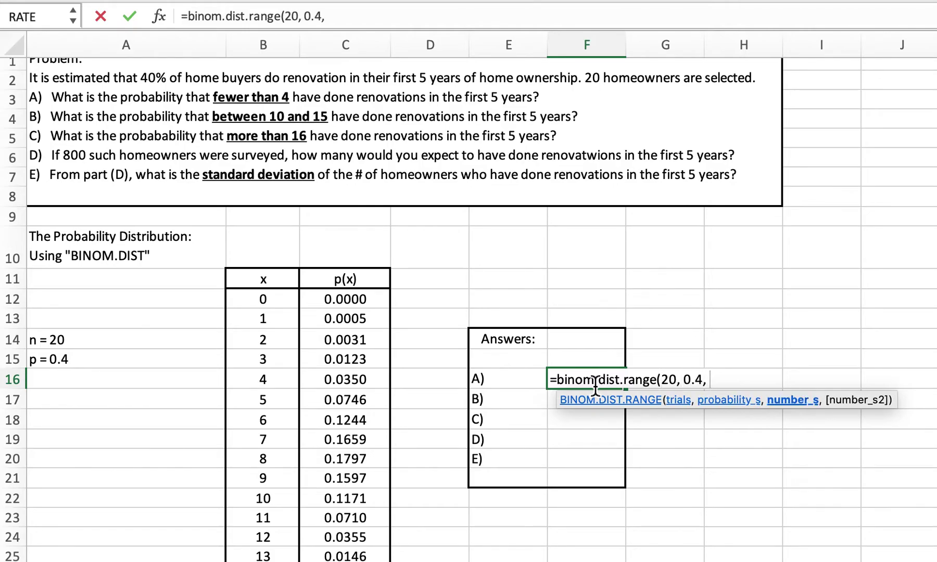
{"action": "type", "text": "0, 3)"}
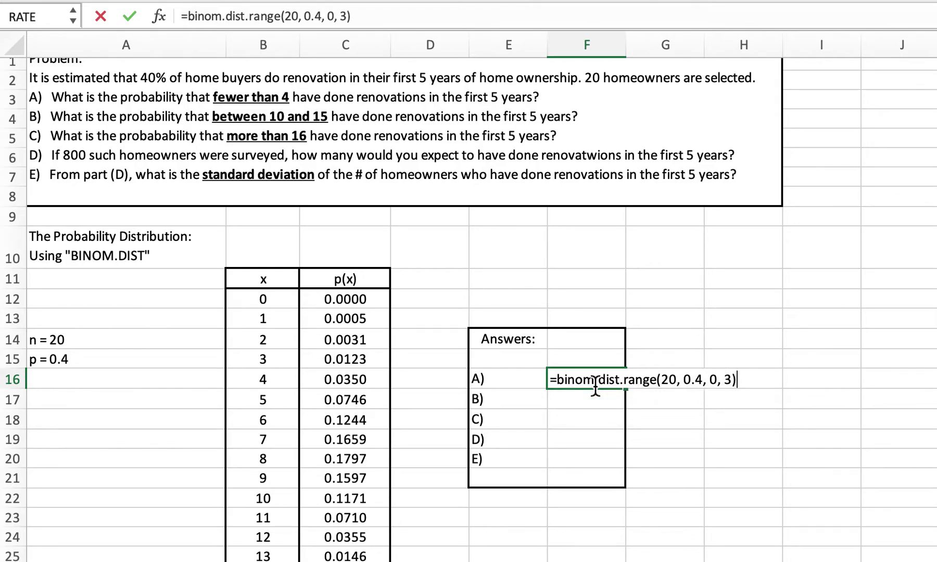
{"action": "key", "text": "Return"}
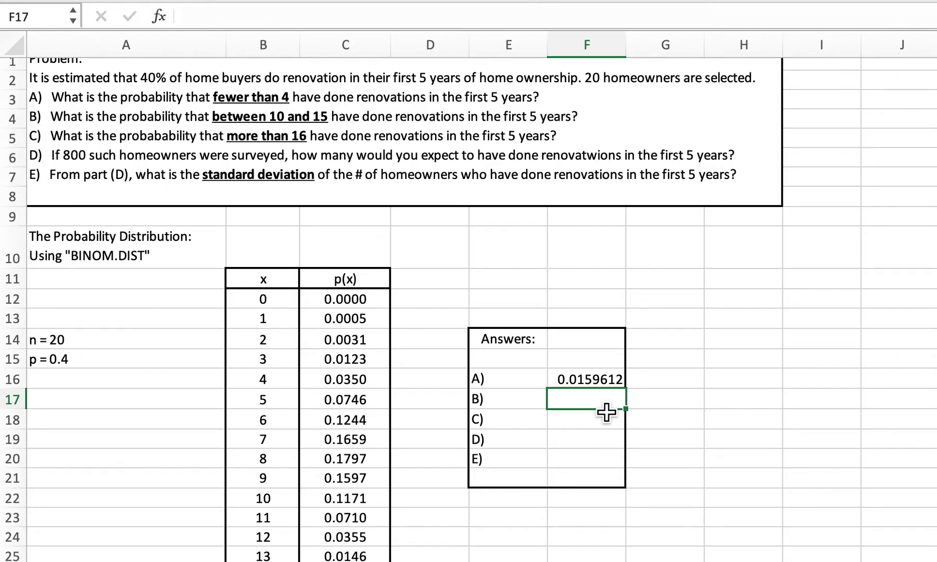
- Answer part B in F17, the probability of between 10 and 15, with =BINOM.DIST.RANGE(20, 0.4, 10, 15)
{"action": "type", "text": "=binom."}
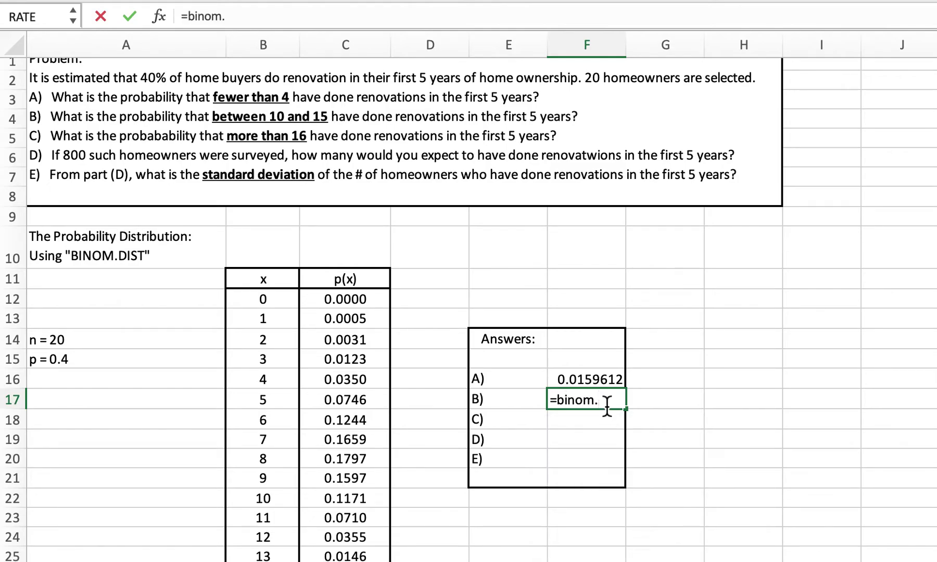
{"action": "key", "text": "BackSpace"}
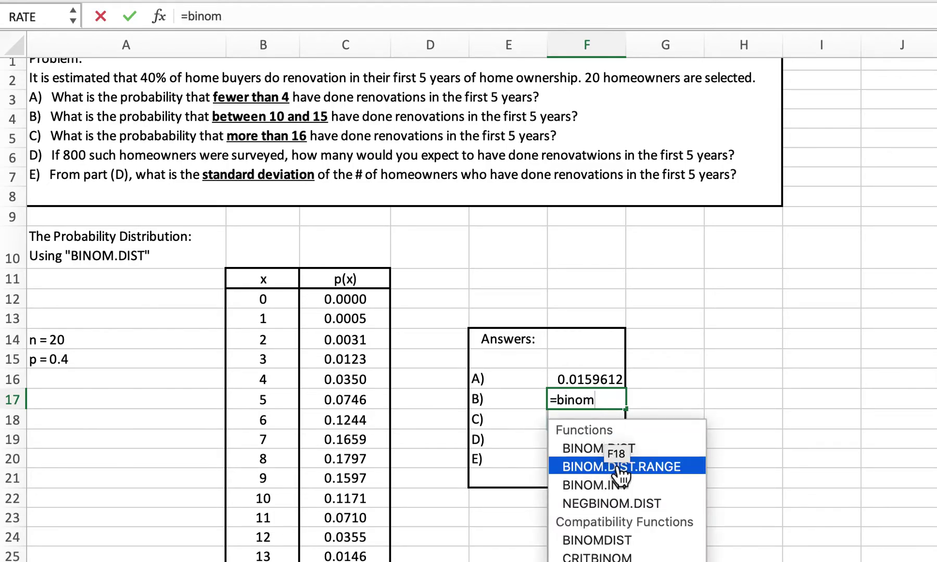
{"action": "double_click", "coordinate": [600, 468]}
{"action": "type", "text": "20, 0."}
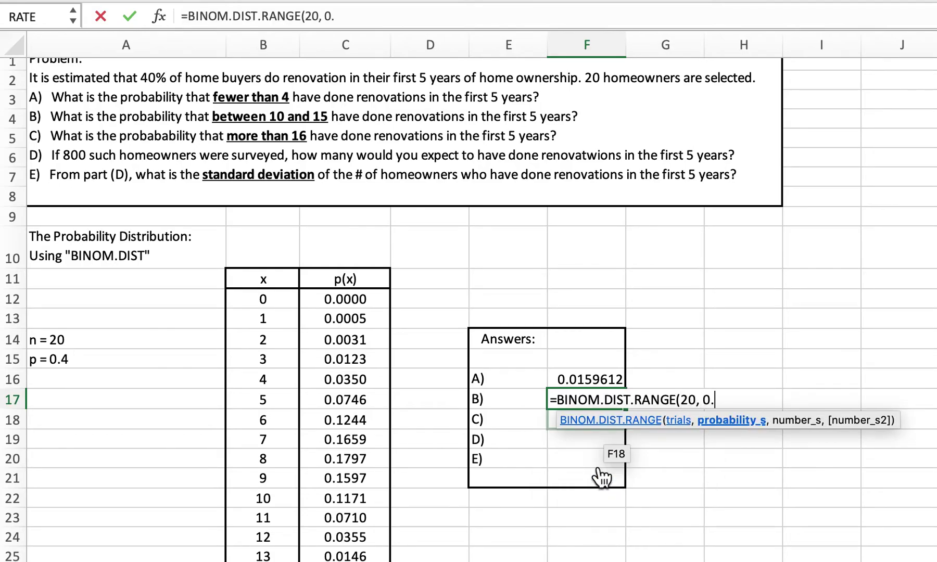
{"action": "type", "text": "4, 10, 15)"}
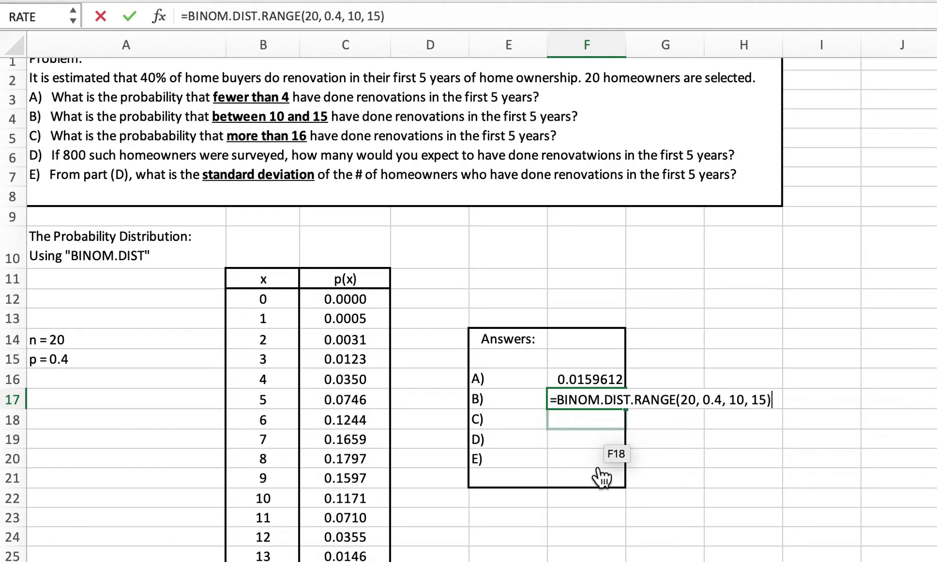
{"action": "key", "text": "Return"}
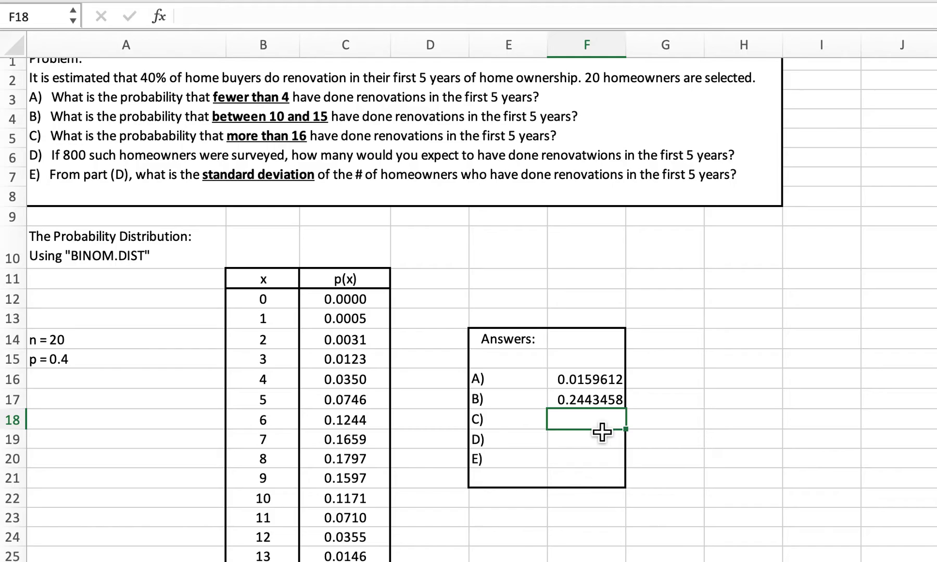
- Answer part C in F18, the probability of more than 16, with =BINOM.DIST.RANGE(20, 0.4, 17, 20)
{"action": "type", "text": "=bin"}
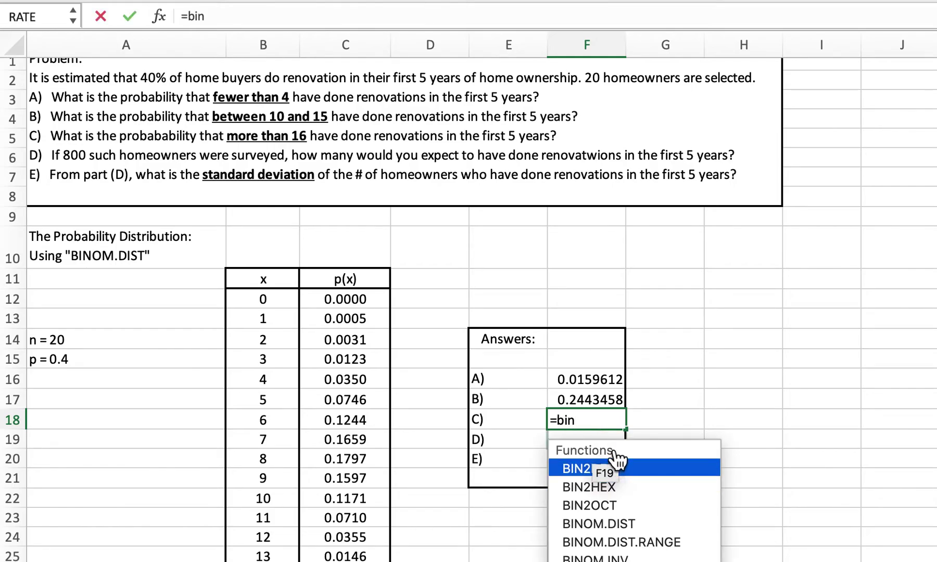
{"action": "type", "text": "om"}
{"action": "double_click", "coordinate": [625, 492]}
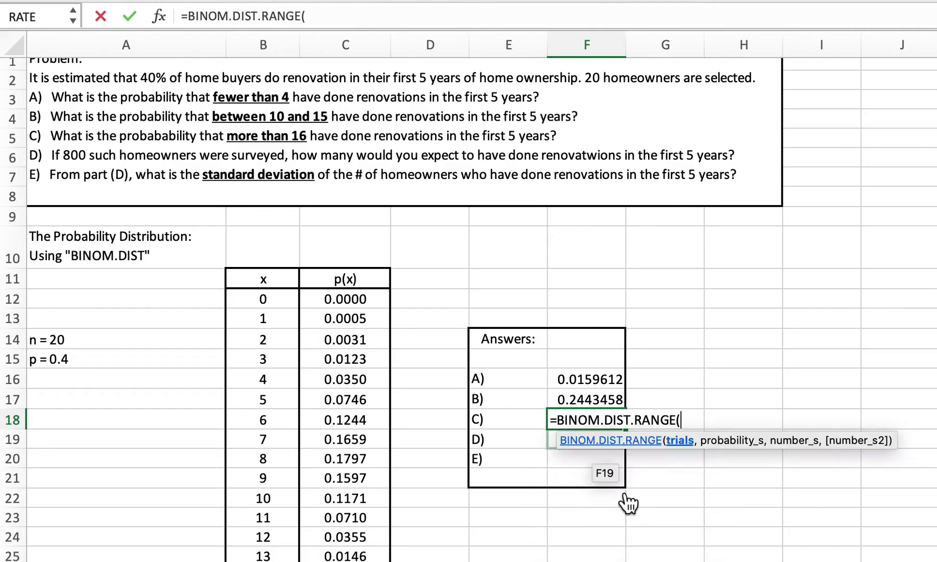
{"action": "type", "text": "20, 0.4, 1"}
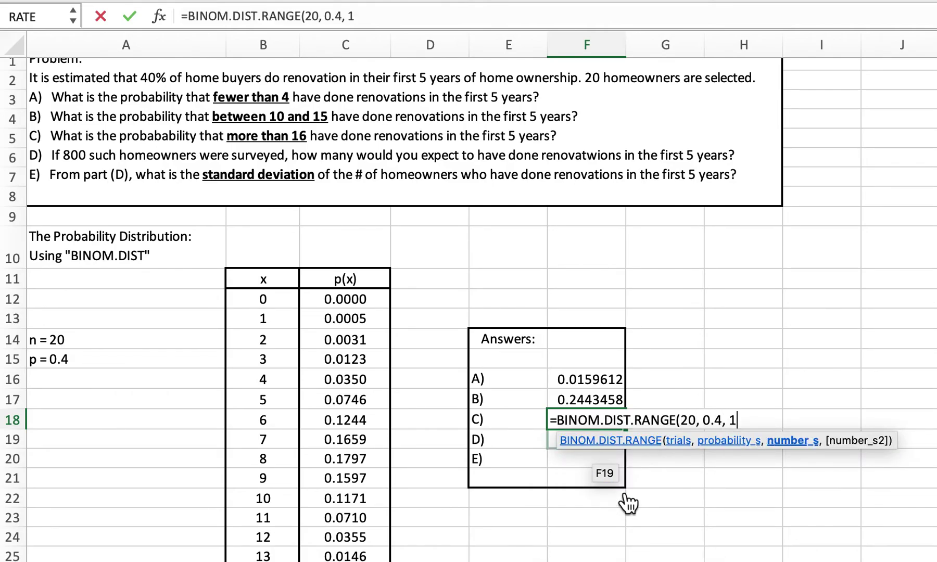
{"action": "type", "text": "7, 20)"}
{"action": "key", "text": "Return"}
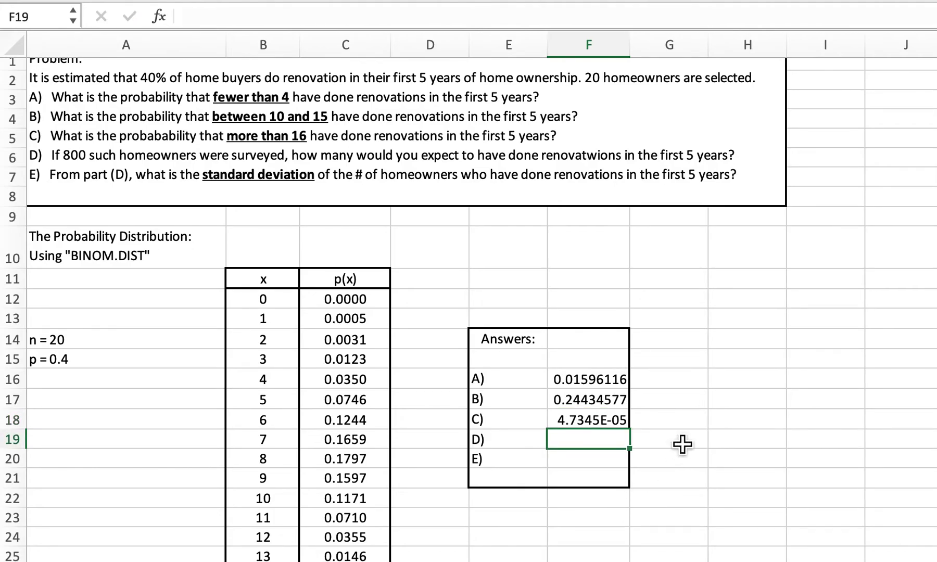
{"action": "scroll", "coordinate": [406, 487], "scroll_direction": "down", "scroll_amount": 5}
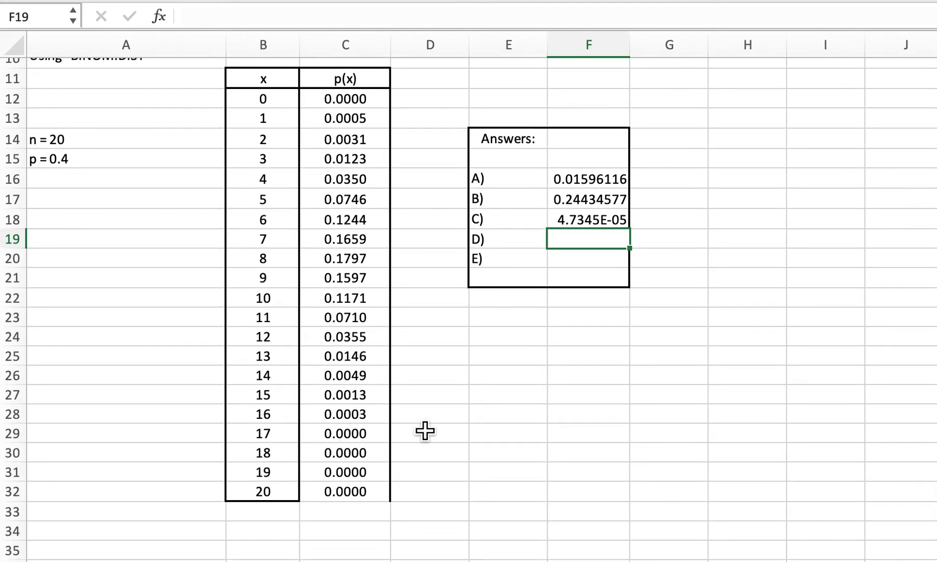
- Note np in G19 and answer part D in F19, the expected number out of 800 homeowners, with =800*0.4
{"action": "scroll", "coordinate": [590, 375], "scroll_direction": "up", "scroll_amount": 3}
{"action": "scroll", "coordinate": [591, 375], "scroll_direction": "up", "scroll_amount": 2}
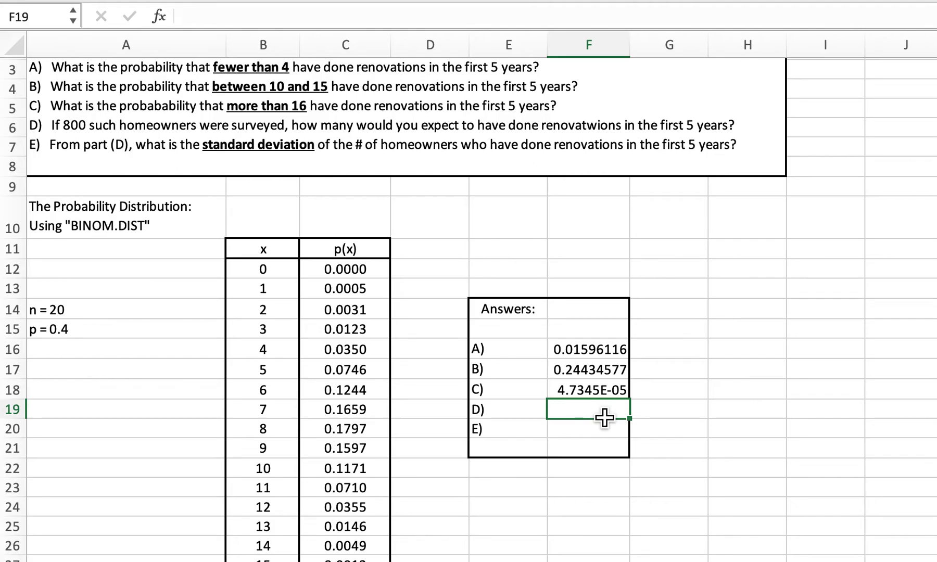
{"action": "left_click", "coordinate": [685, 414]}
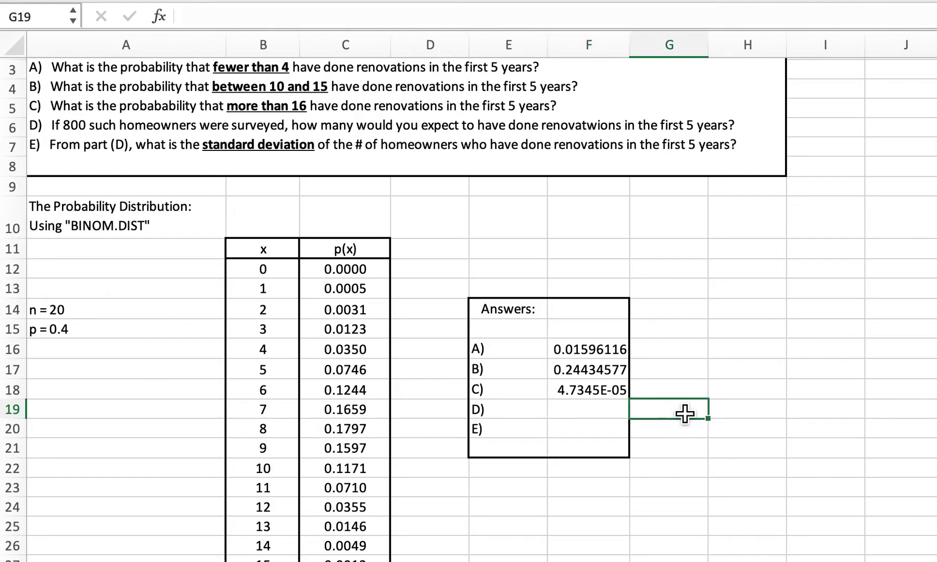
{"action": "type", "text": "np"}
{"action": "key", "text": "Left"}
{"action": "type", "text": "="}
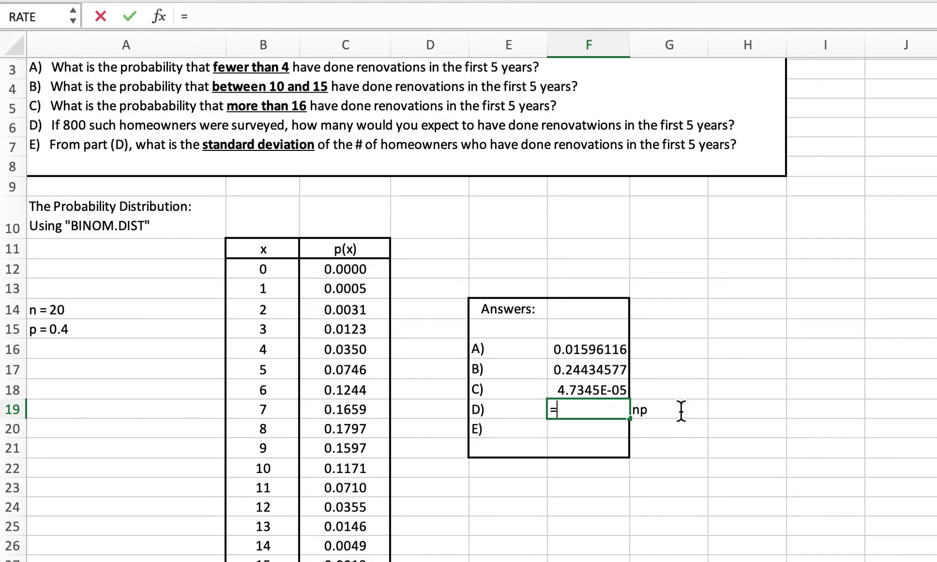
{"action": "type", "text": "800*0.4"}
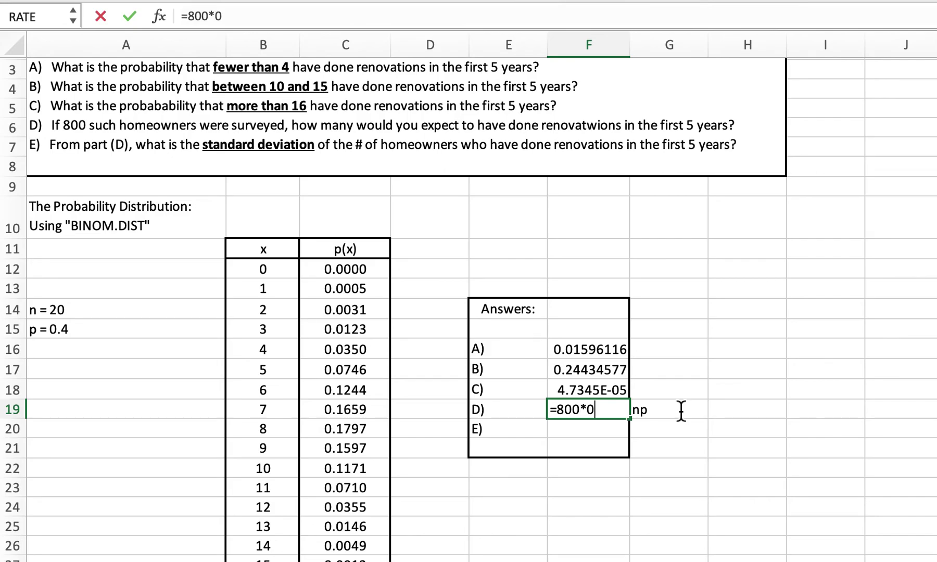
{"action": "key", "text": "Return"}
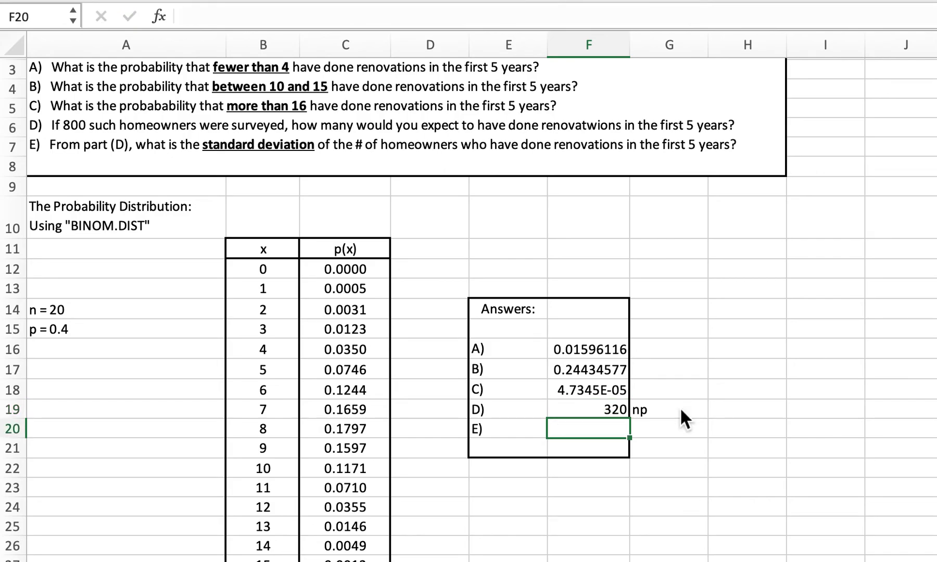
- Note sqrt(npq) in G20 and answer part E in F20, the standard deviation, with =SQRT(800*0.4*0.6)
{"action": "key", "text": "Right"}
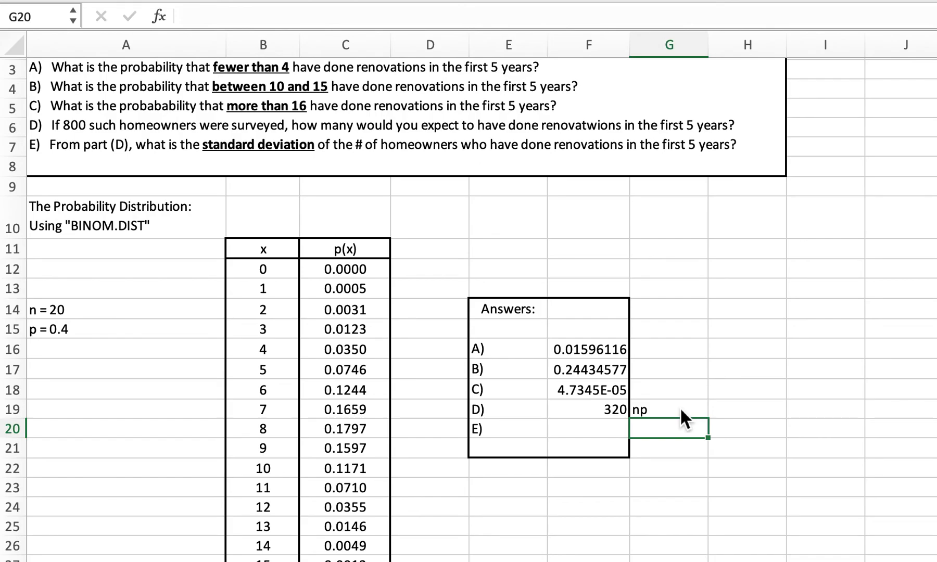
{"action": "type", "text": "sqrt(npq)"}
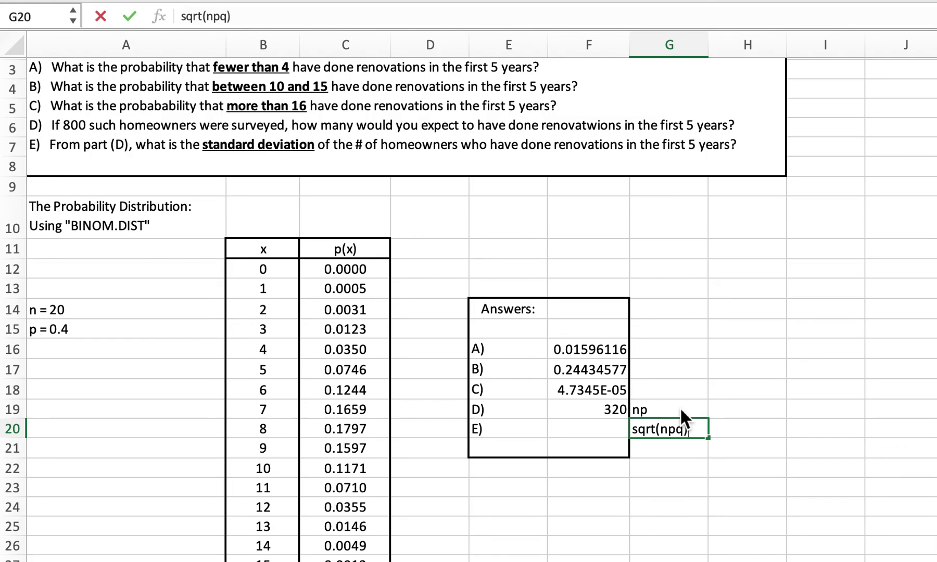
{"action": "key", "text": "Left"}
{"action": "type", "text": "="}
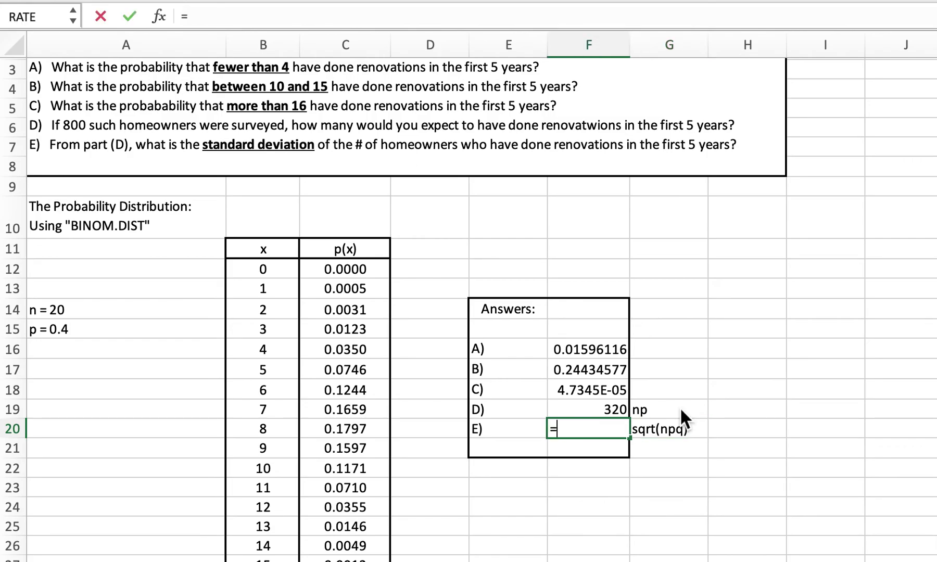
{"action": "type", "text": "sqrt("}
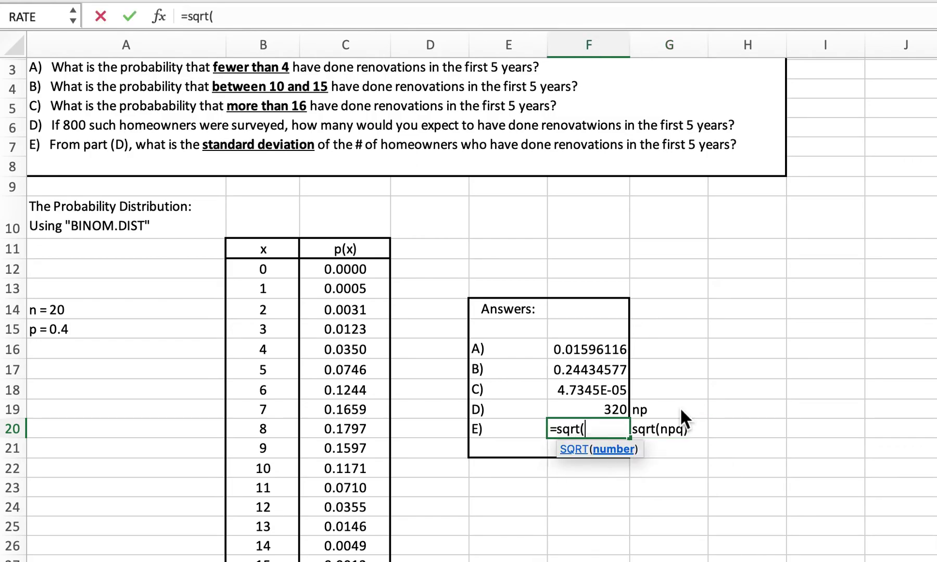
{"action": "type", "text": "800*0"}
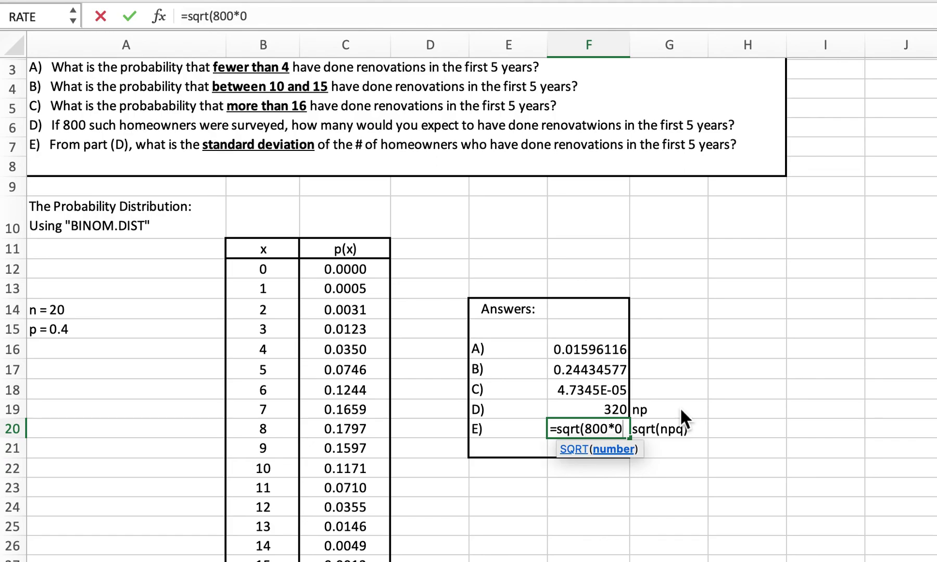
{"action": "type", "text": ".4*0.4*"}
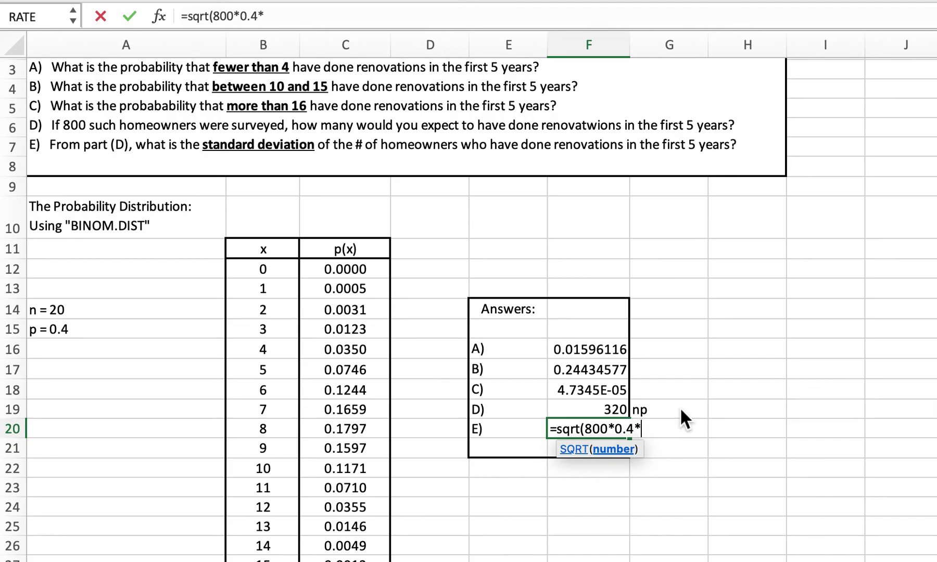
{"action": "type", "text": "6)"}
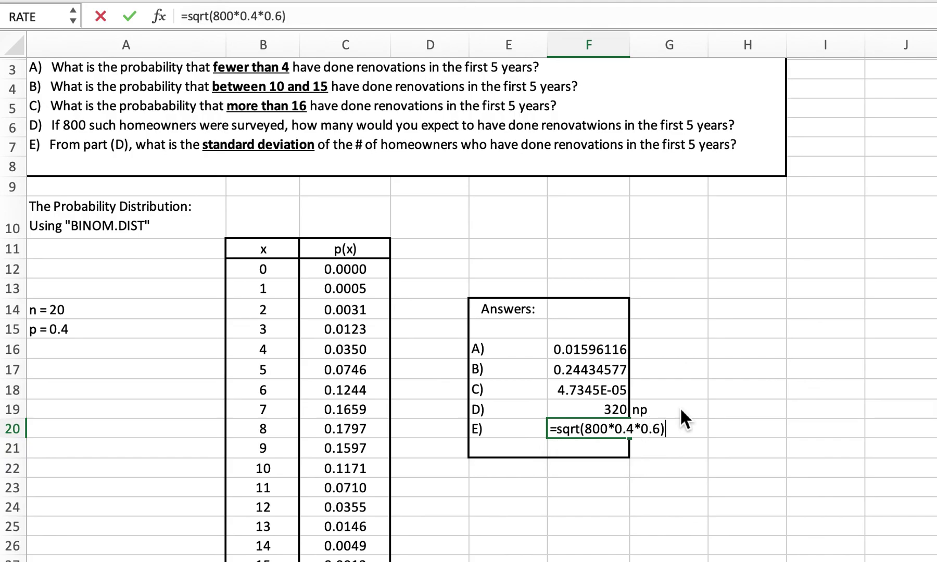
{"action": "key", "text": "Return"}
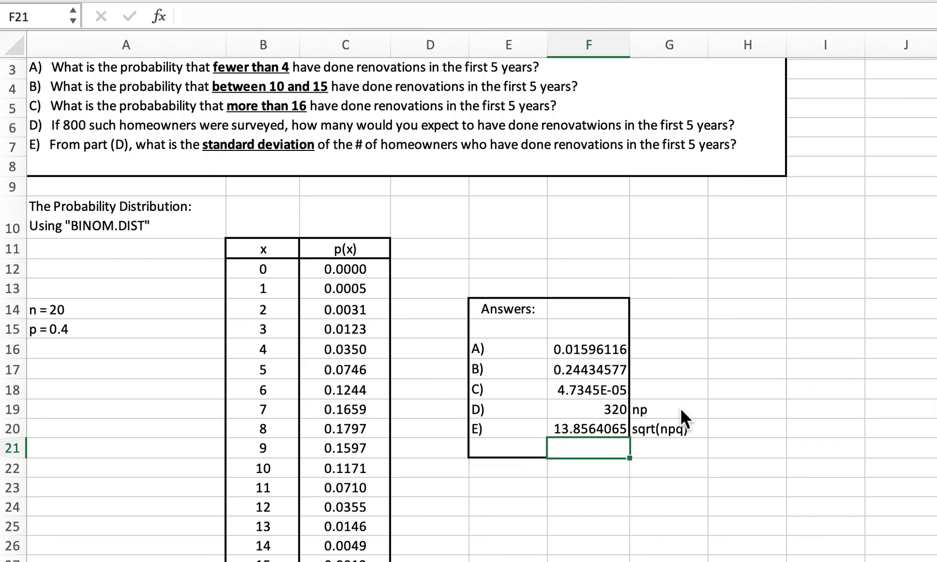